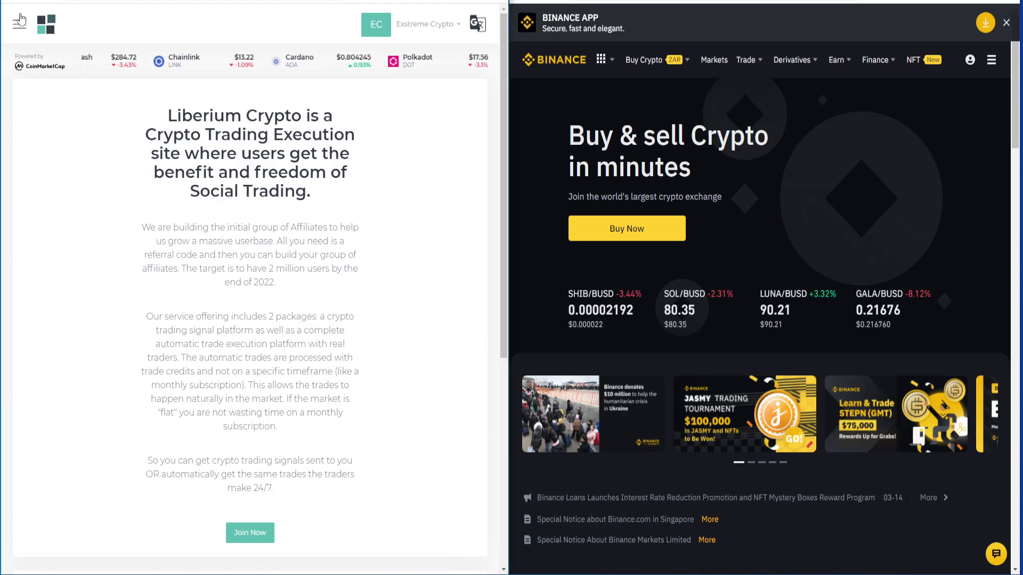
Open the dashboard and go to the account's Exchange Settings
left_click(20, 24)
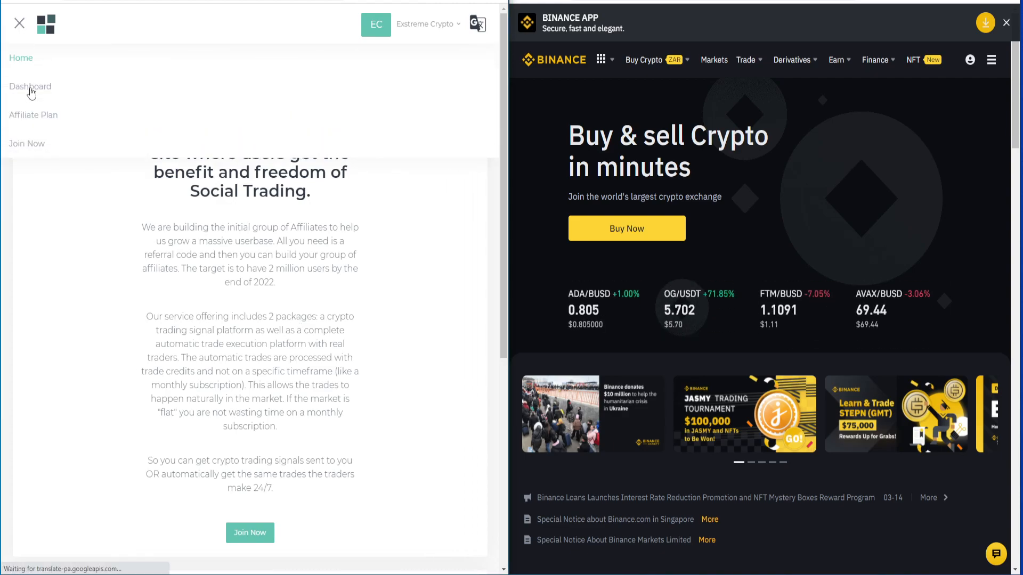
left_click(31, 89)
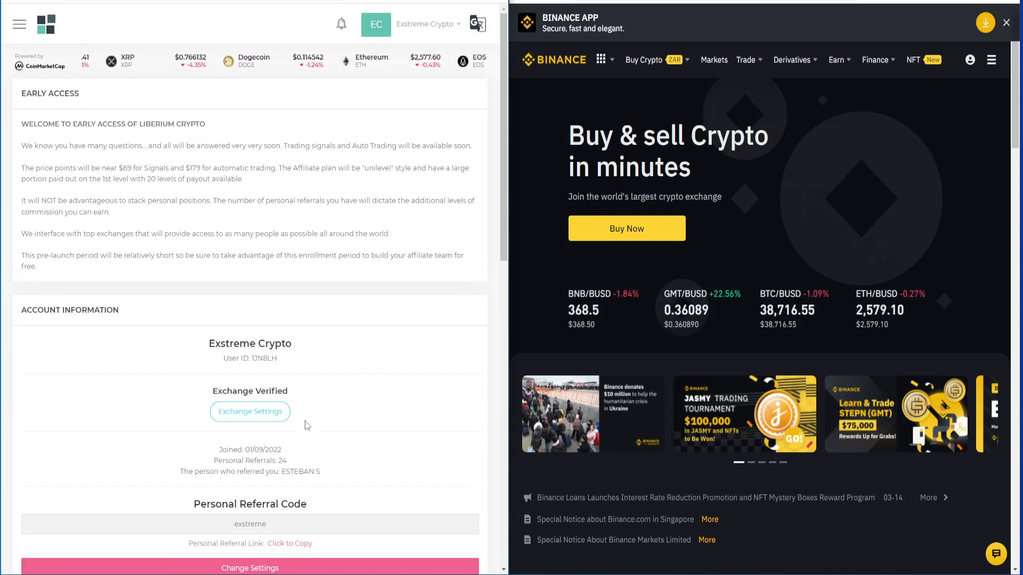
left_click(259, 421)
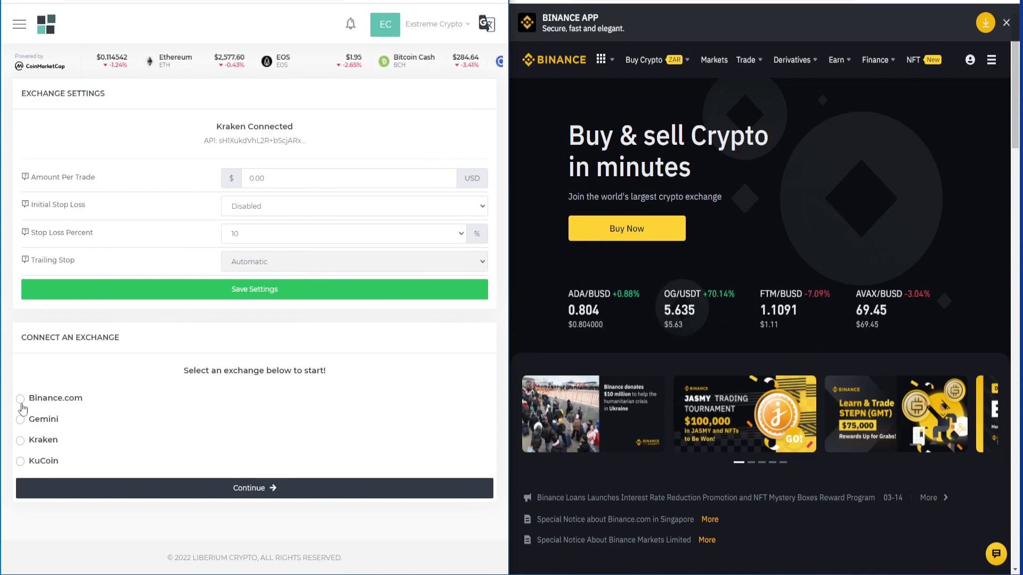
Select Binance.com as the exchange to connect and continue
left_click(21, 399)
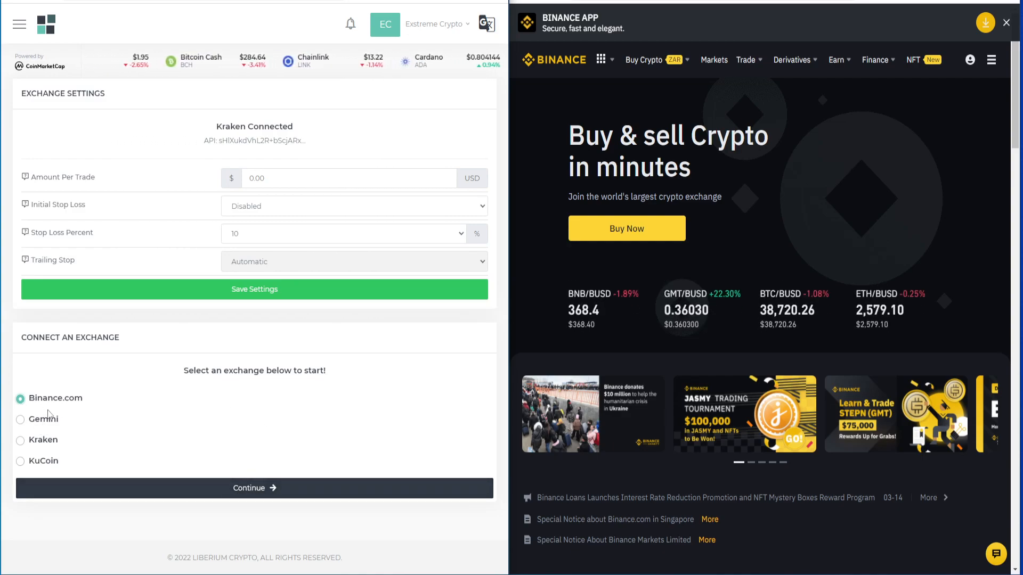
left_click(246, 493)
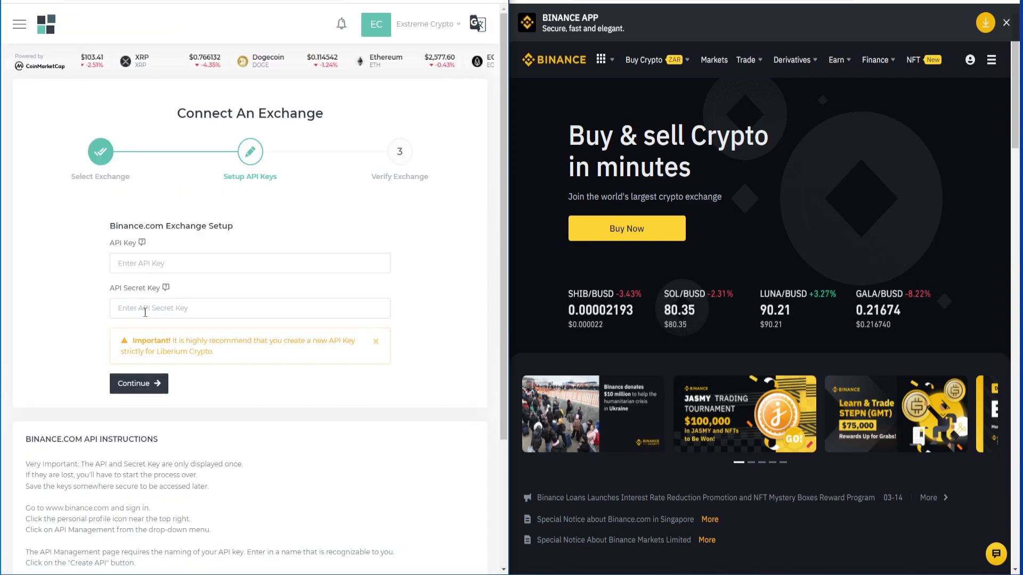
Read through the Binance.com API instructions for signing in and reaching API Management
scroll(268, 314, "down", 3)
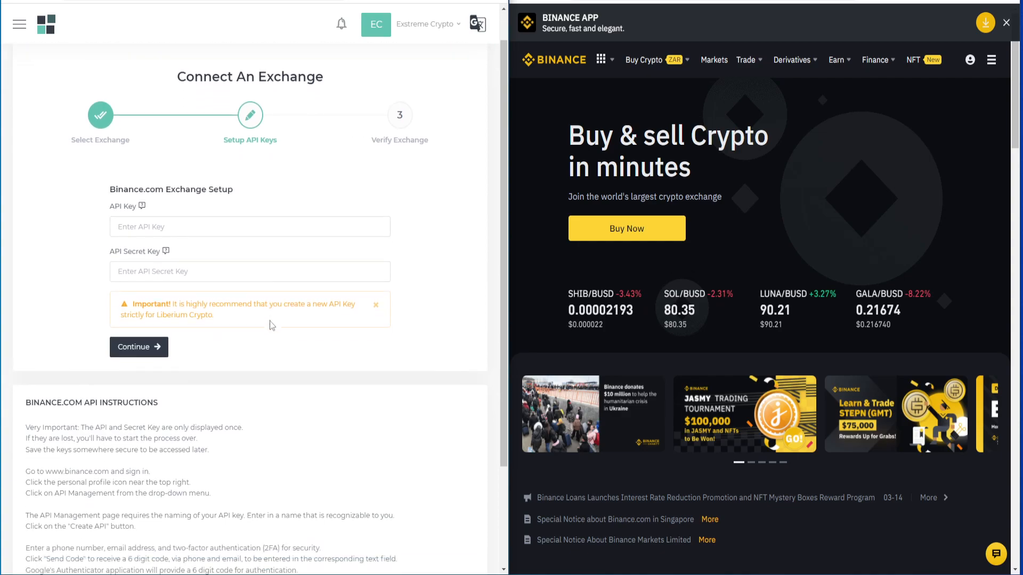
left_click_drag(23, 277, 302, 506)
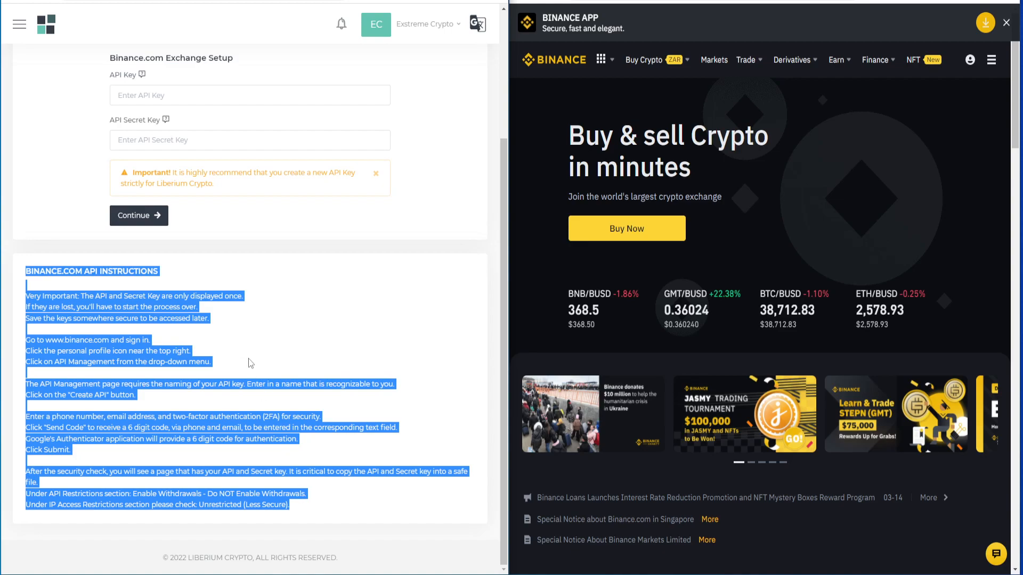
left_click(75, 320)
left_click_drag(26, 297, 215, 321)
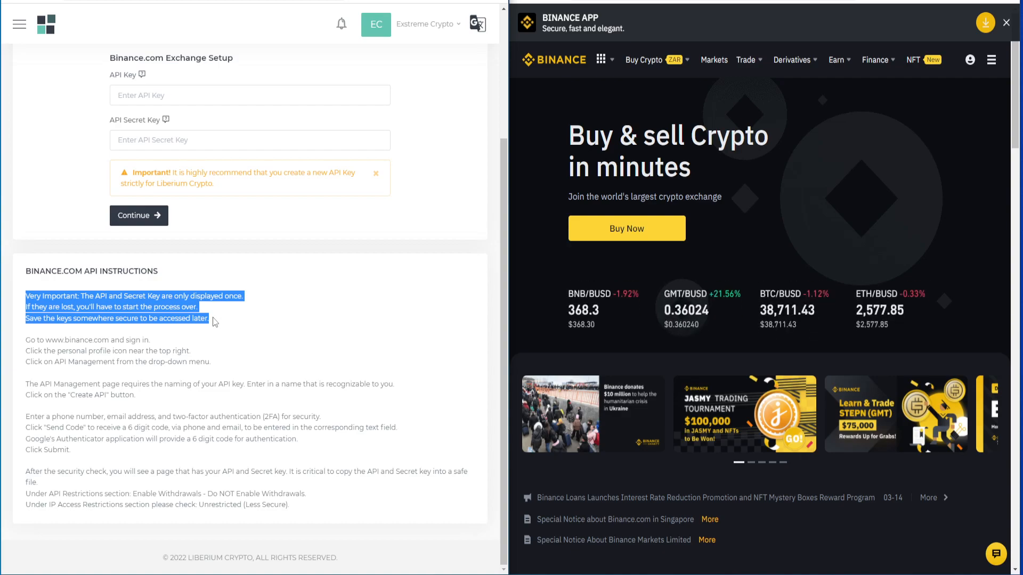
left_click(219, 345)
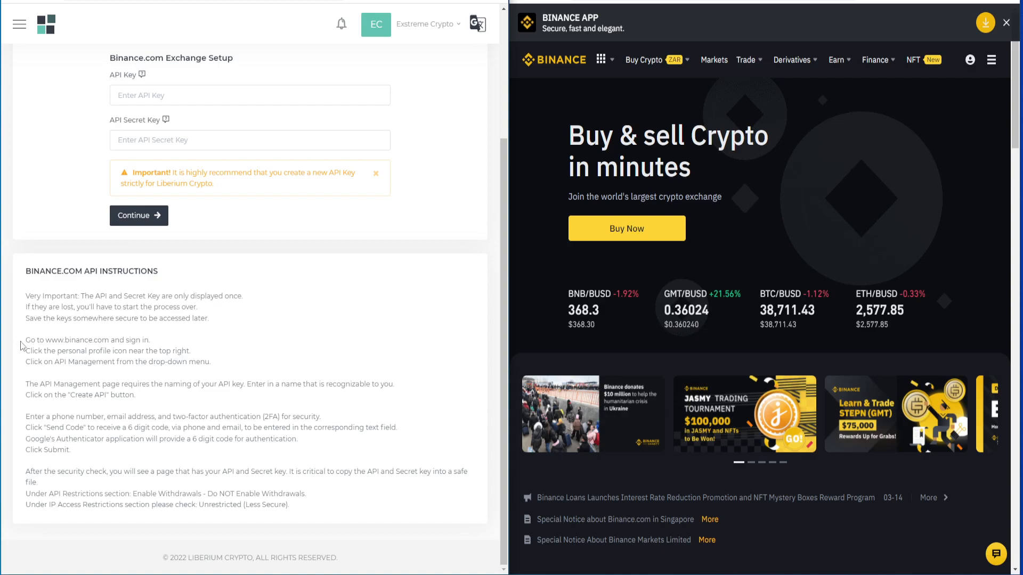
left_click_drag(26, 341, 159, 342)
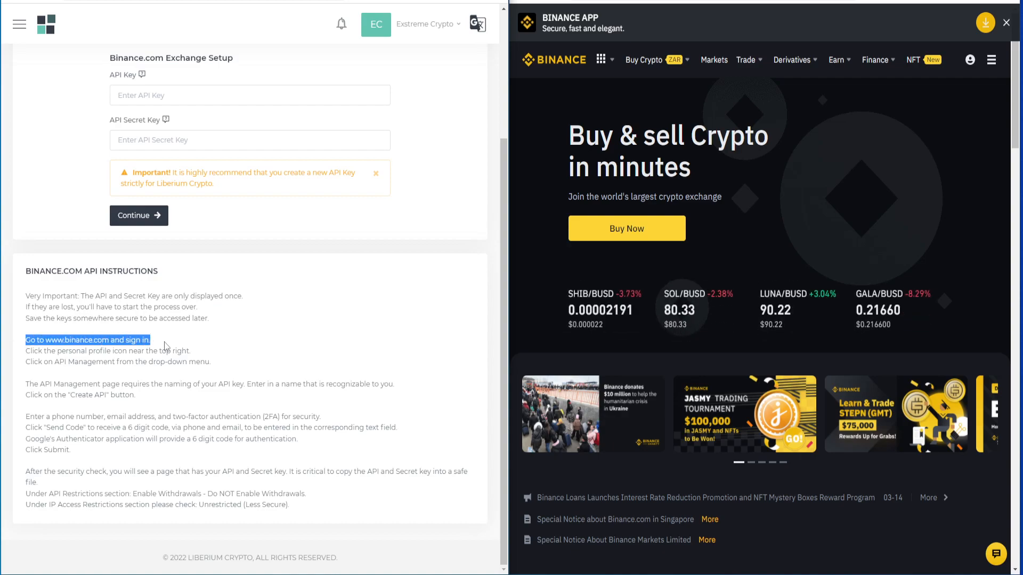
left_click(193, 354, "shift")
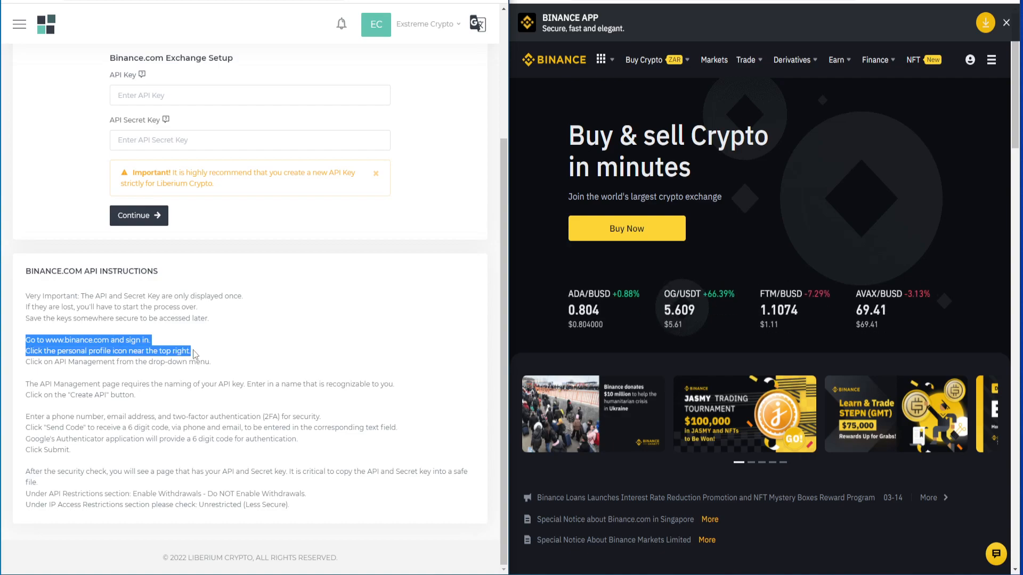
left_click(204, 361, "shift")
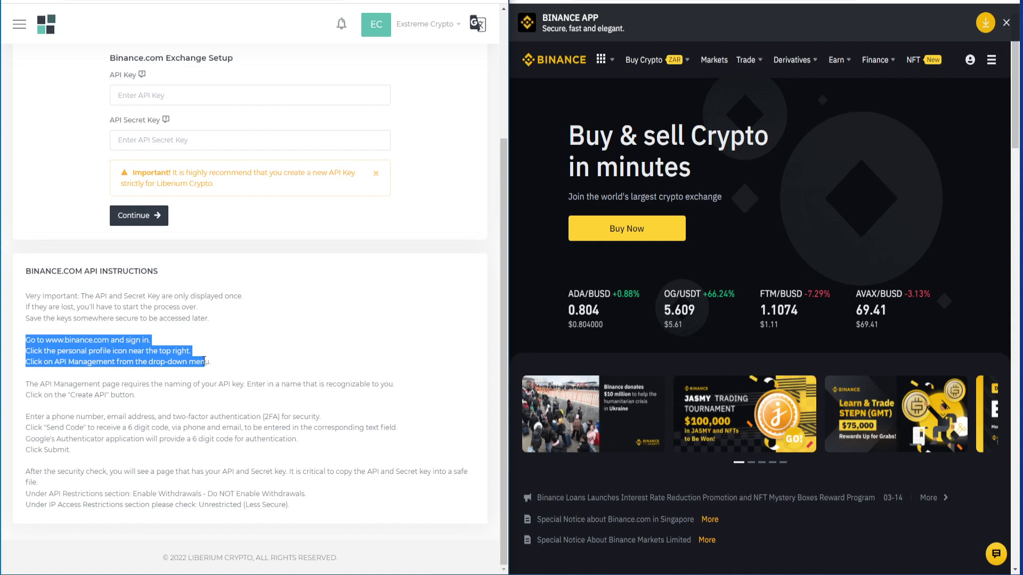
left_click(211, 362, "shift")
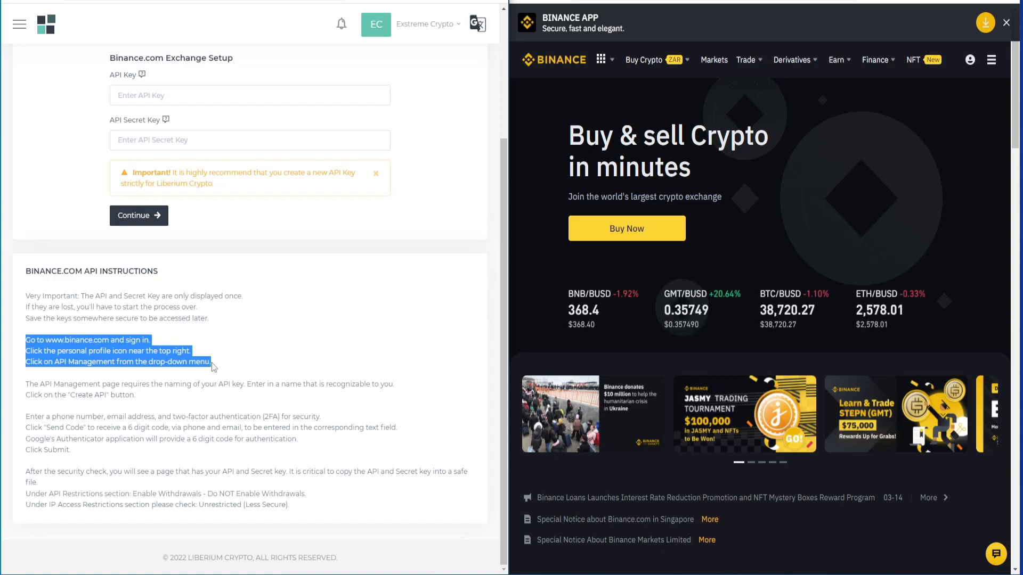
Dismiss the app banner on Binance and open API Management from the profile menu
left_click(1006, 22)
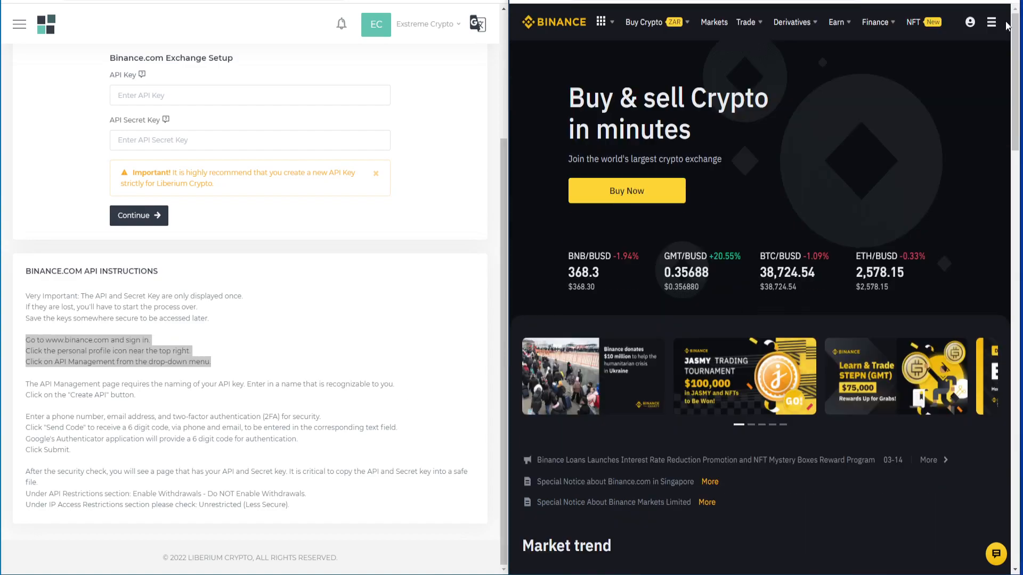
left_click(969, 24)
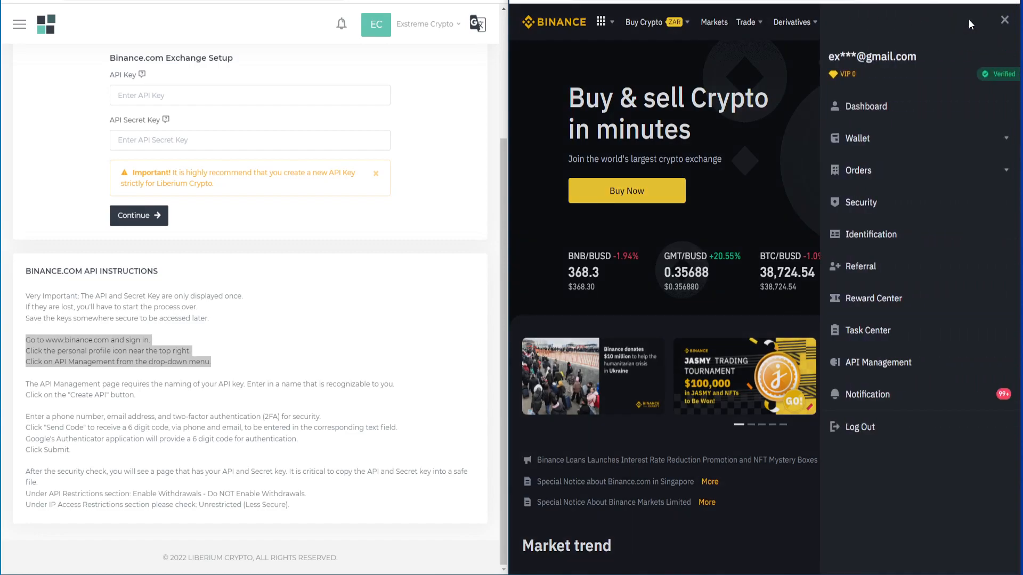
left_click(897, 363)
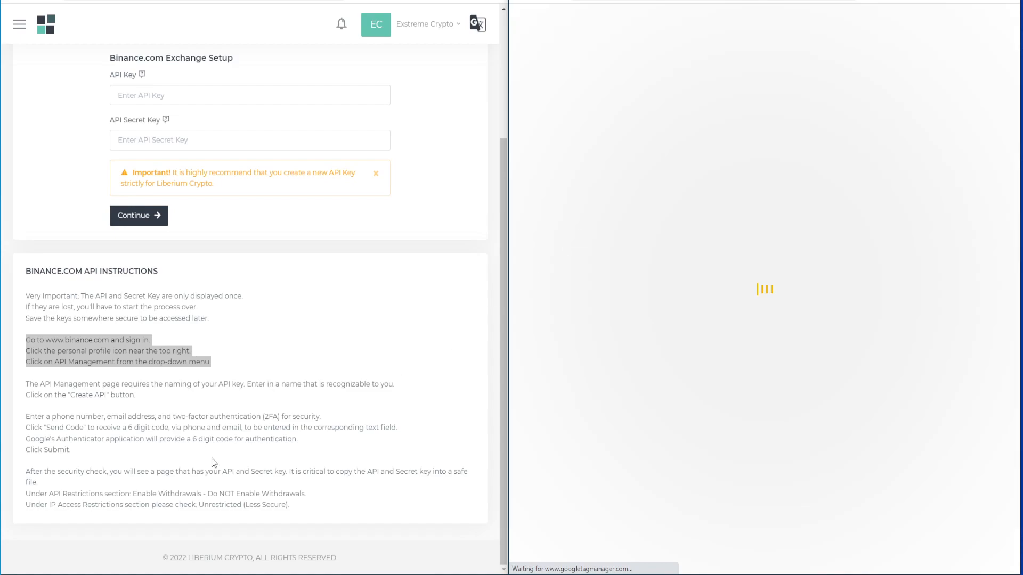
Label a new API key Liberium Crypto and start creating it
left_click_drag(28, 384, 142, 397)
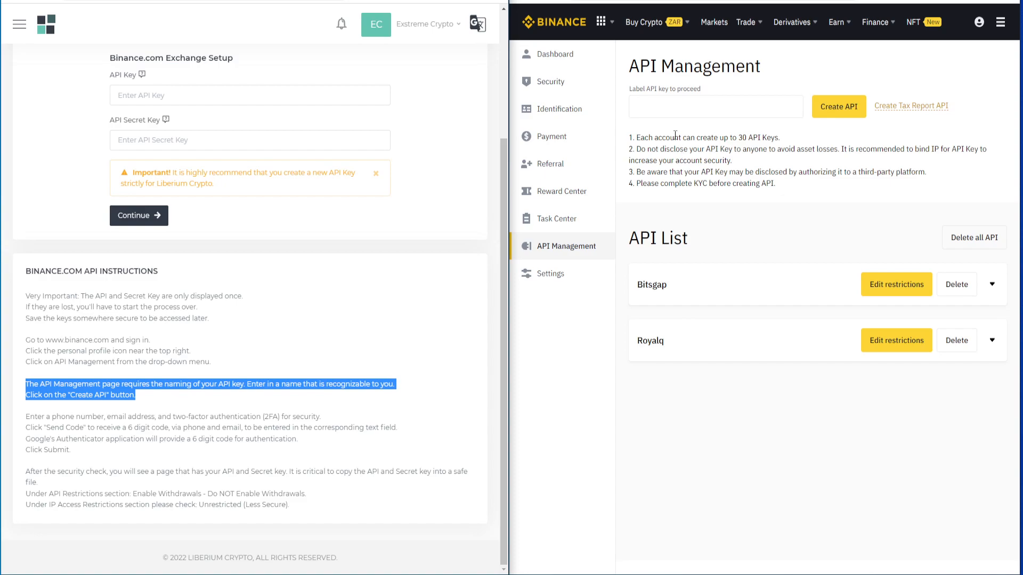
left_click(668, 109)
type("Liberiu")
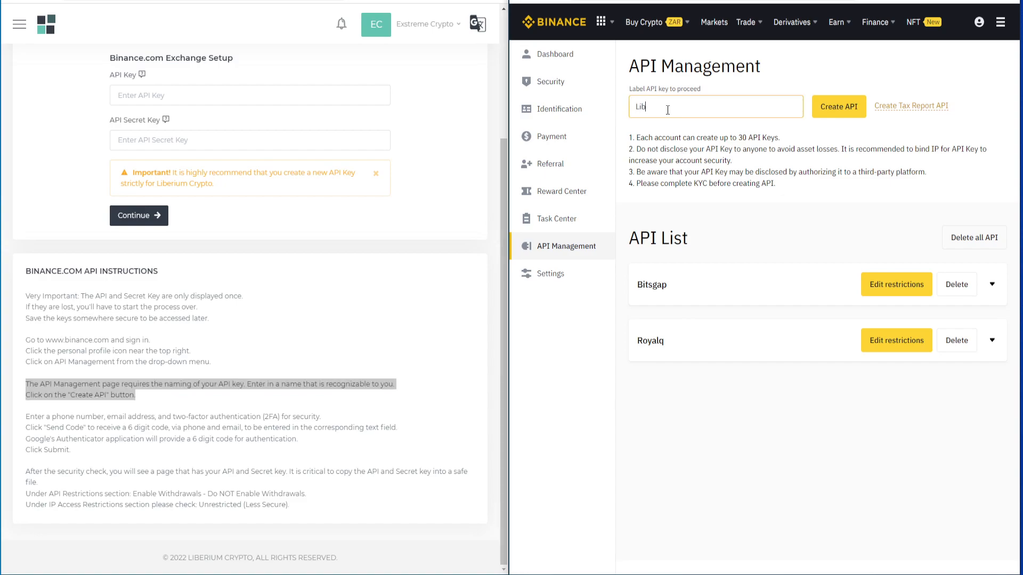
type("m Crpto")
key("BackSpace")
key("BackSpace")
type("ypto")
left_click(835, 114)
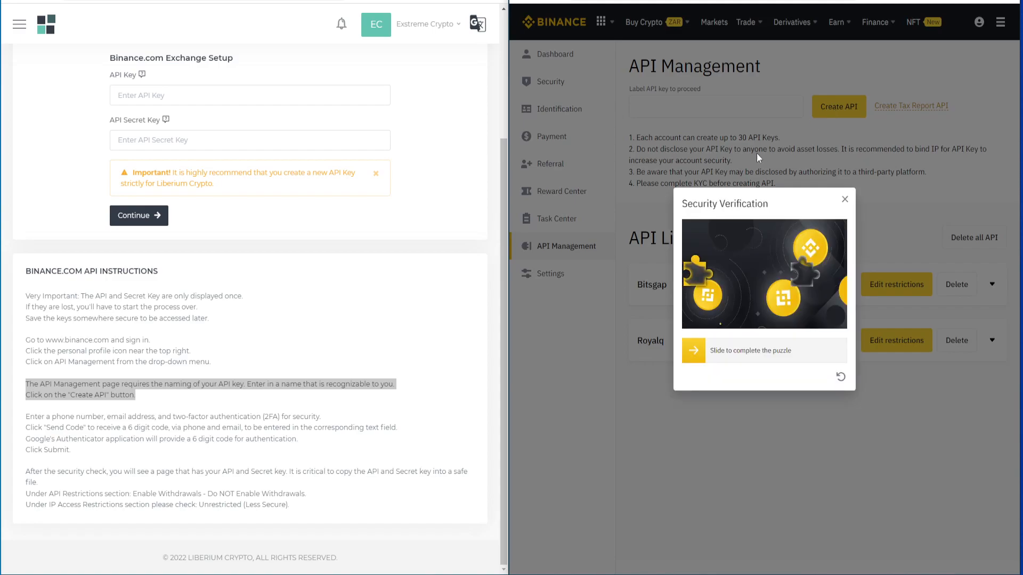
Complete the security puzzle slider and request the e-mail and phone verification codes
left_click_drag(693, 350, 807, 350)
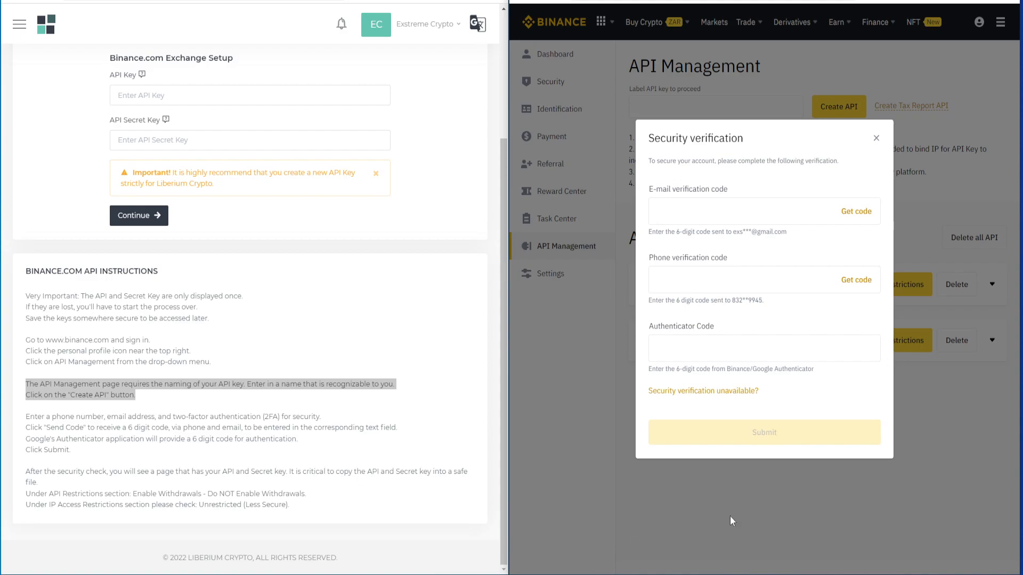
left_click(856, 211)
left_click(856, 280)
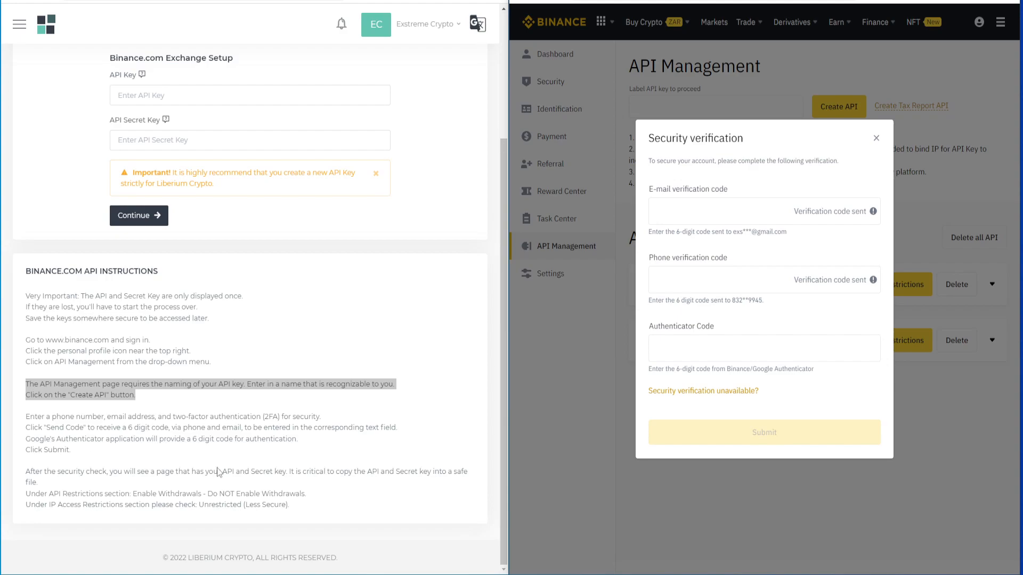
Enter the e-mail verification code and the phone verification code
left_click(689, 218)
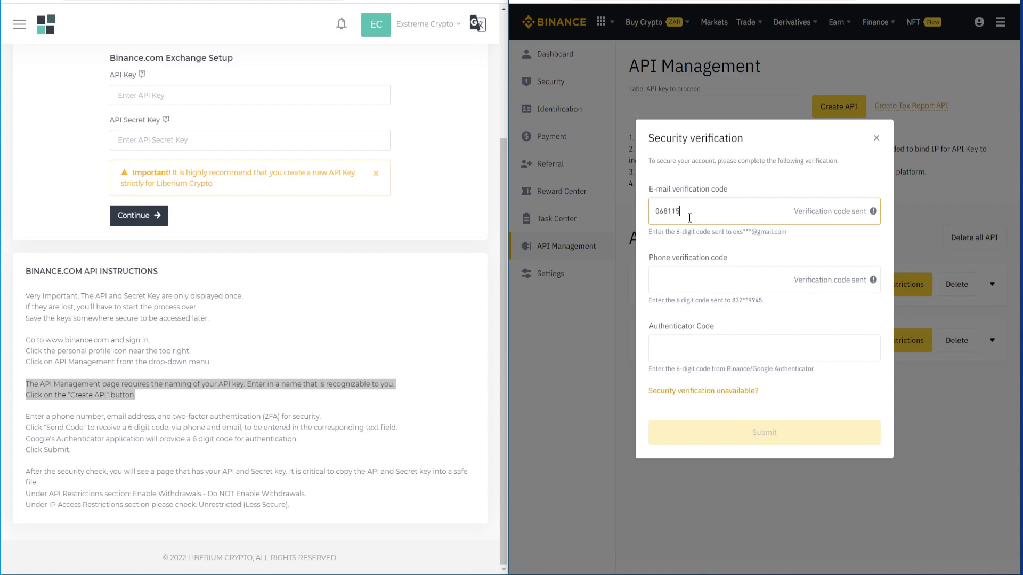
left_click(690, 255)
left_click(698, 282)
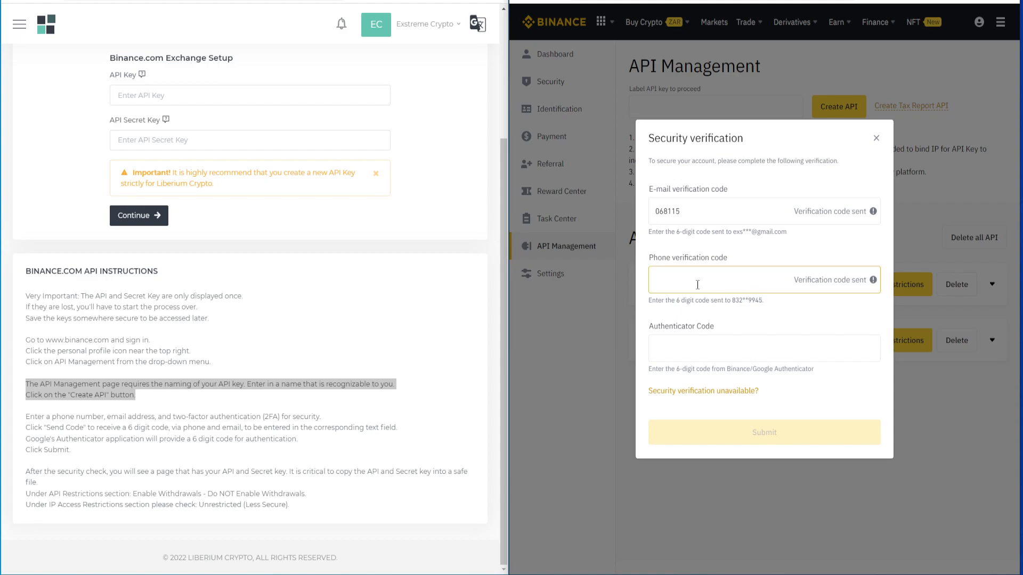
Enter the authenticator code and submit the security verification
left_click(654, 349)
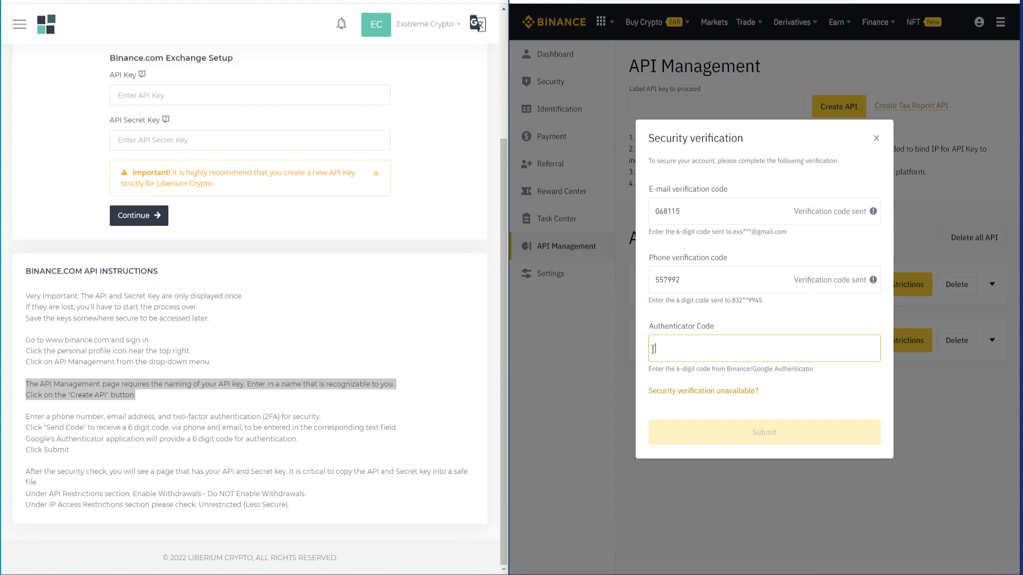
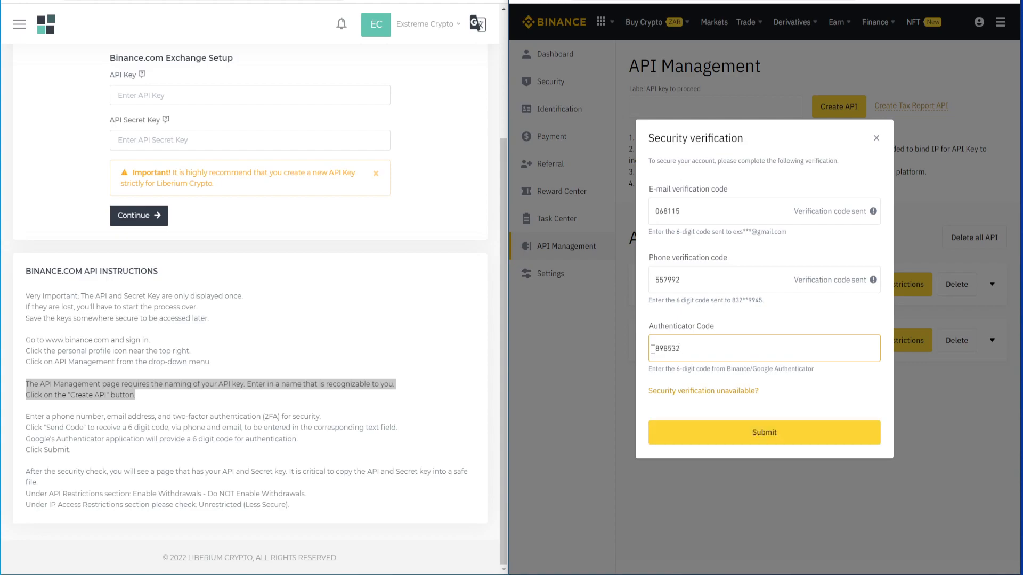
left_click(666, 429)
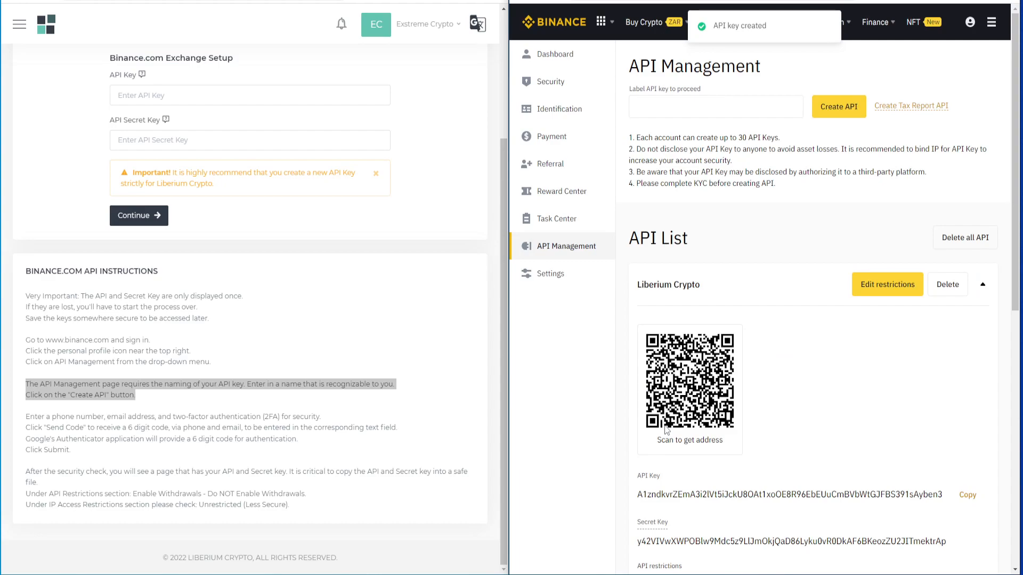
Review the instructions on API restrictions and IP access against the new key's settings
scroll(840, 369, "down", 3)
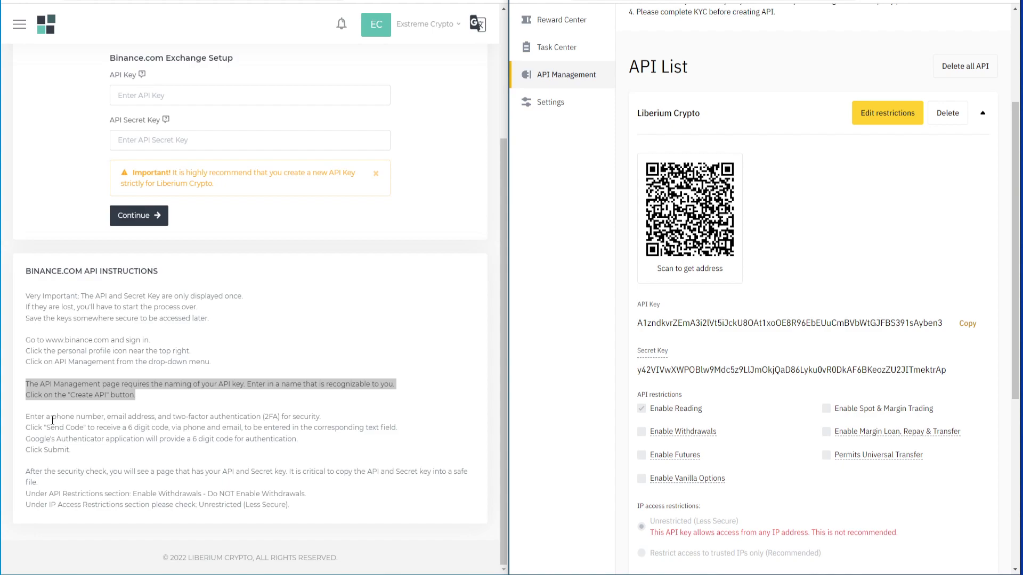
left_click_drag(26, 416, 52, 485)
left_click(31, 473)
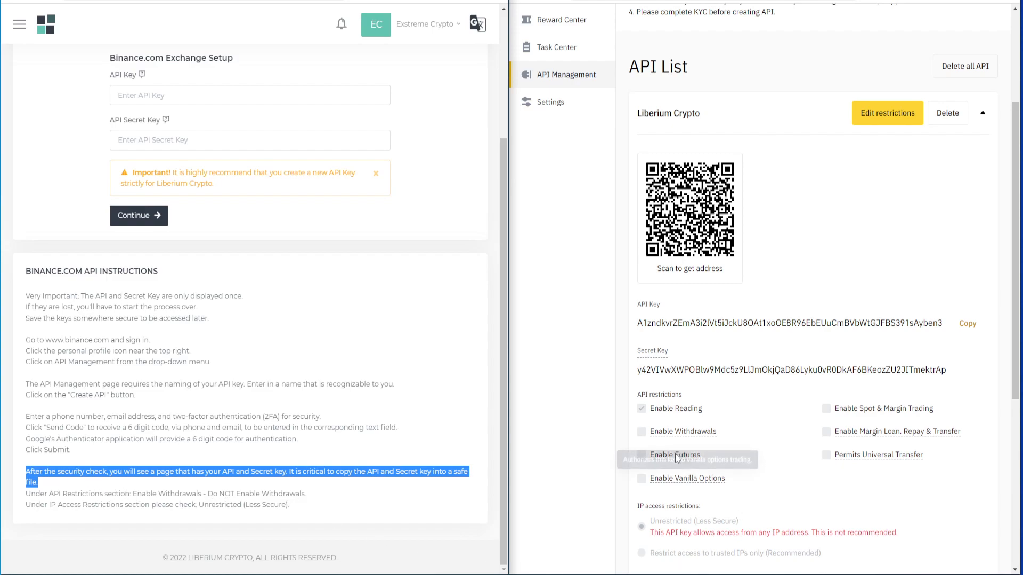
left_click_drag(718, 433, 642, 439)
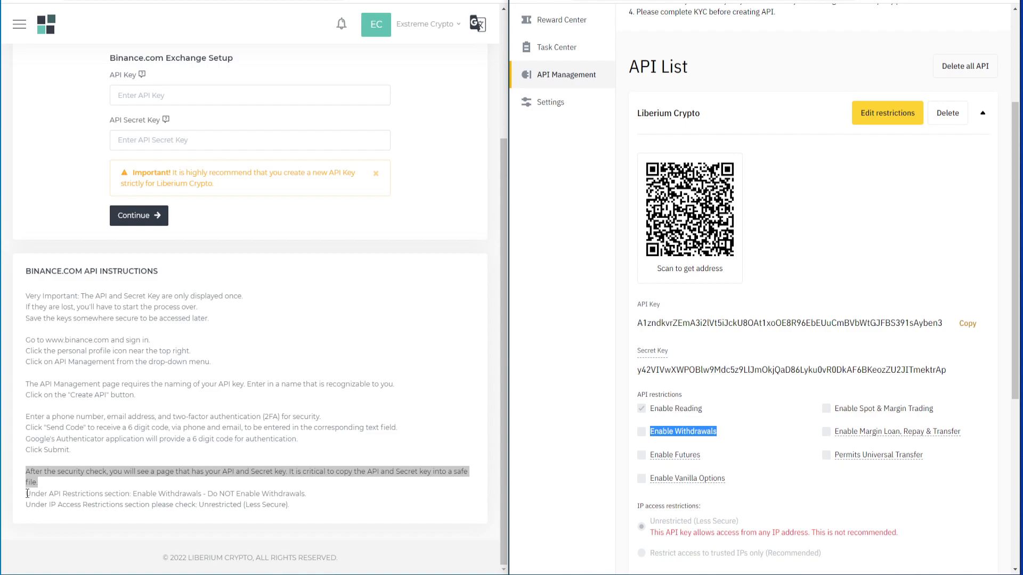
left_click_drag(23, 505, 296, 521)
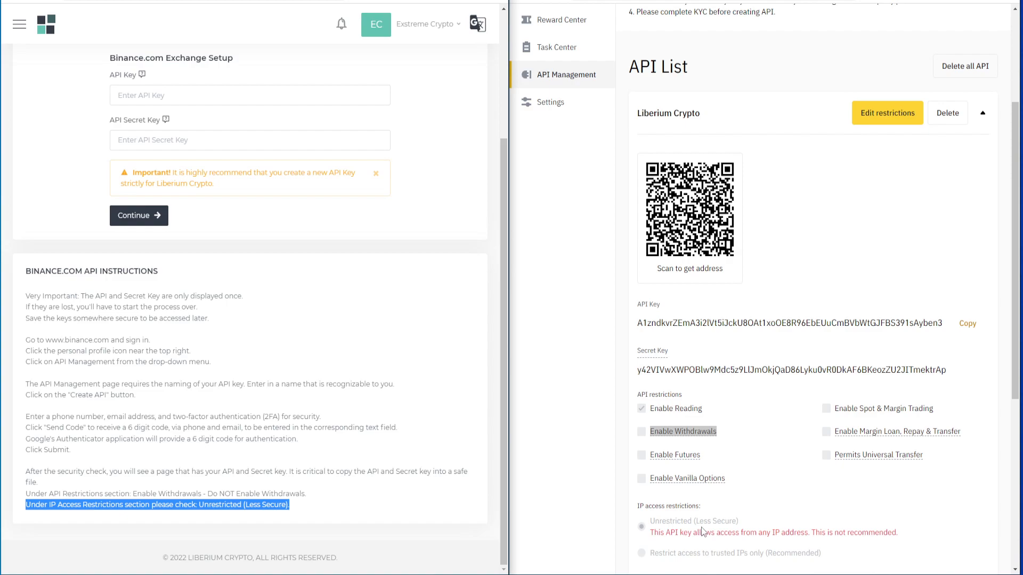
Edit the key's restrictions to enable Spot & Margin Trading
left_click(805, 400)
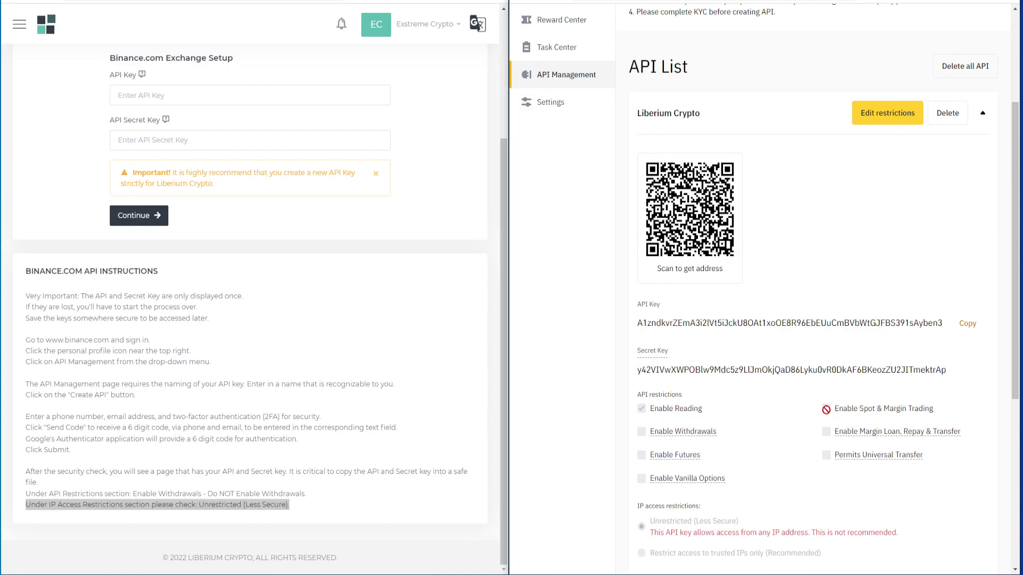
left_click(884, 117)
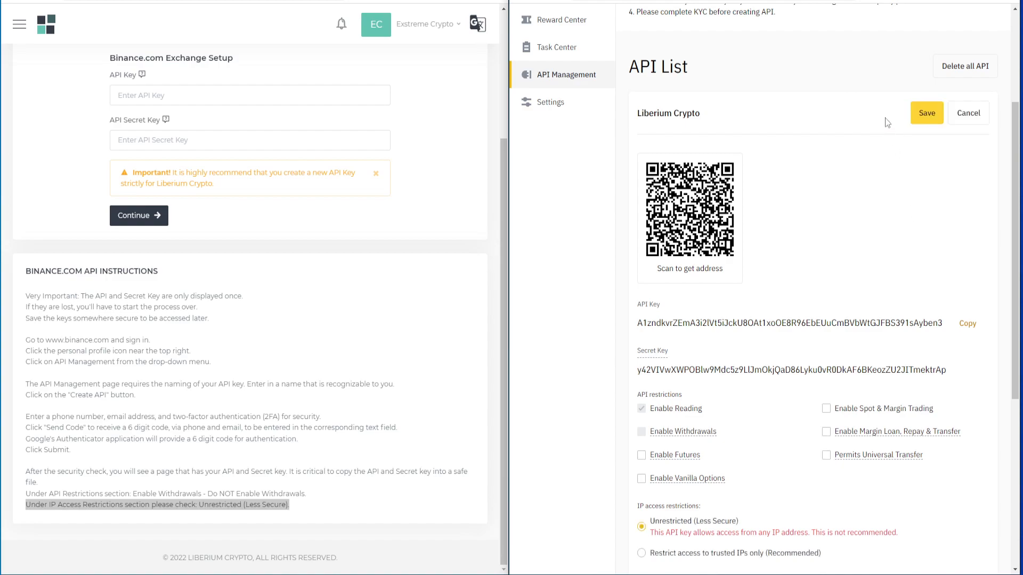
left_click(828, 412)
Copy the new API key and paste it into the API Key field of the exchange setup
left_click(966, 326)
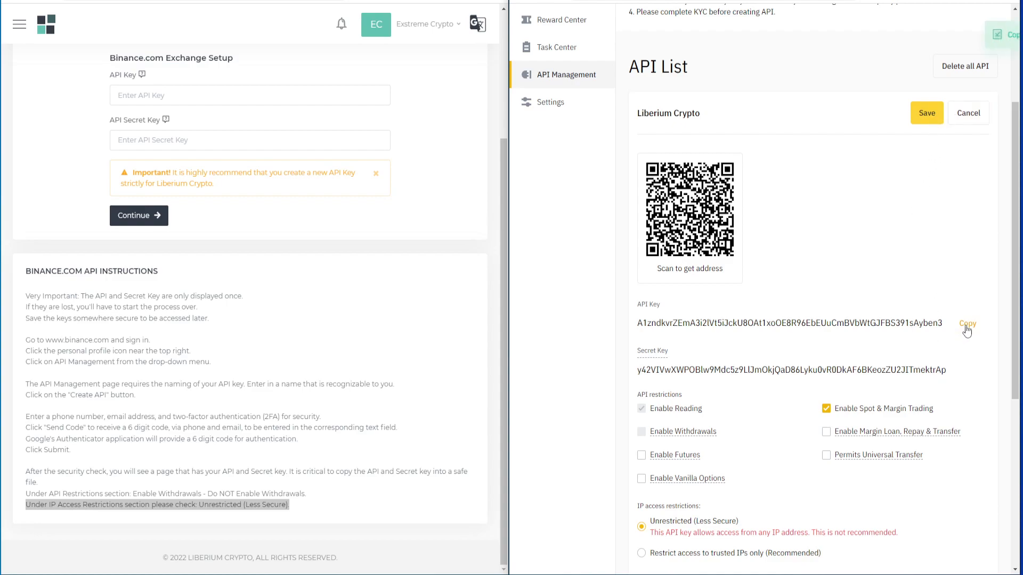
scroll(153, 189, "up", 1)
left_click(149, 155)
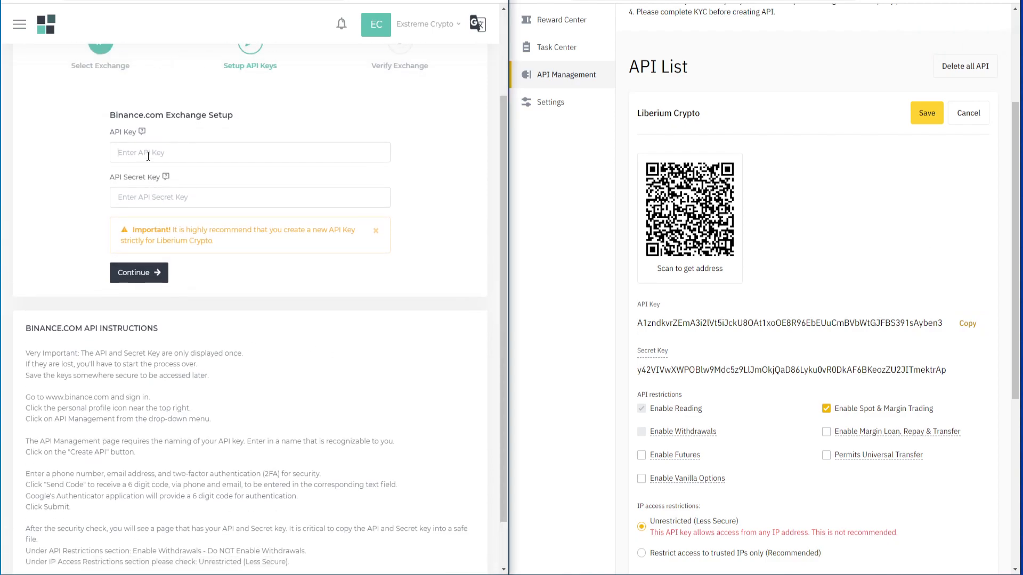
right_click(147, 154)
left_click(178, 239)
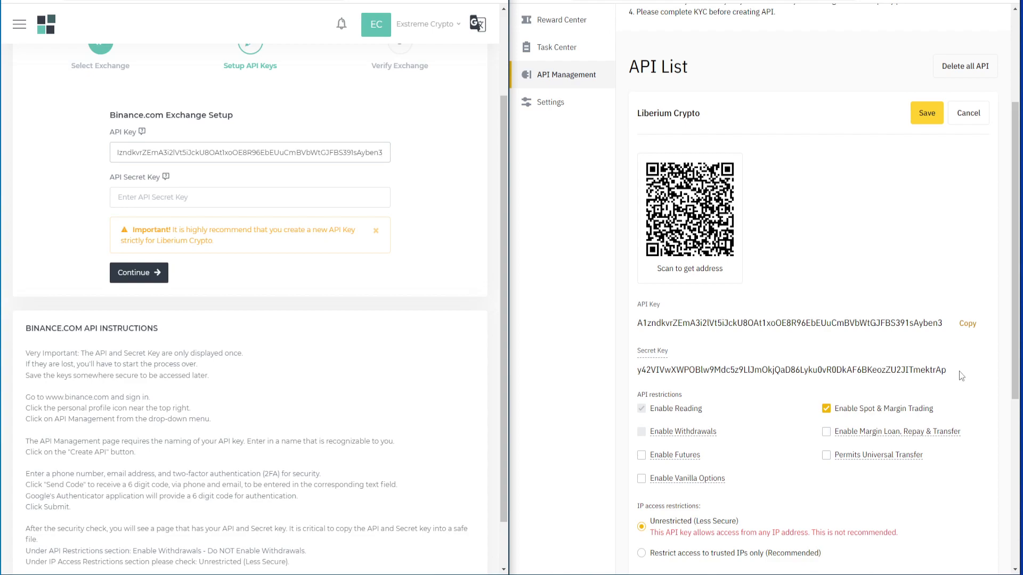
Copy the new key's secret key and paste it into the API Secret Key field of the exchange setup
left_click_drag(947, 369, 640, 370)
right_click(661, 369)
left_click(694, 375)
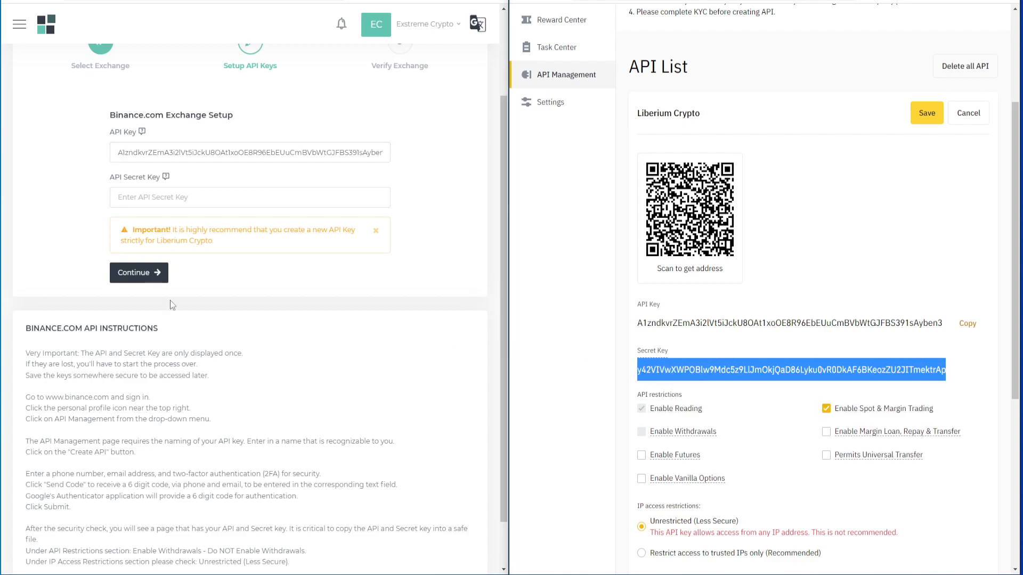
right_click(151, 203)
left_click(178, 290)
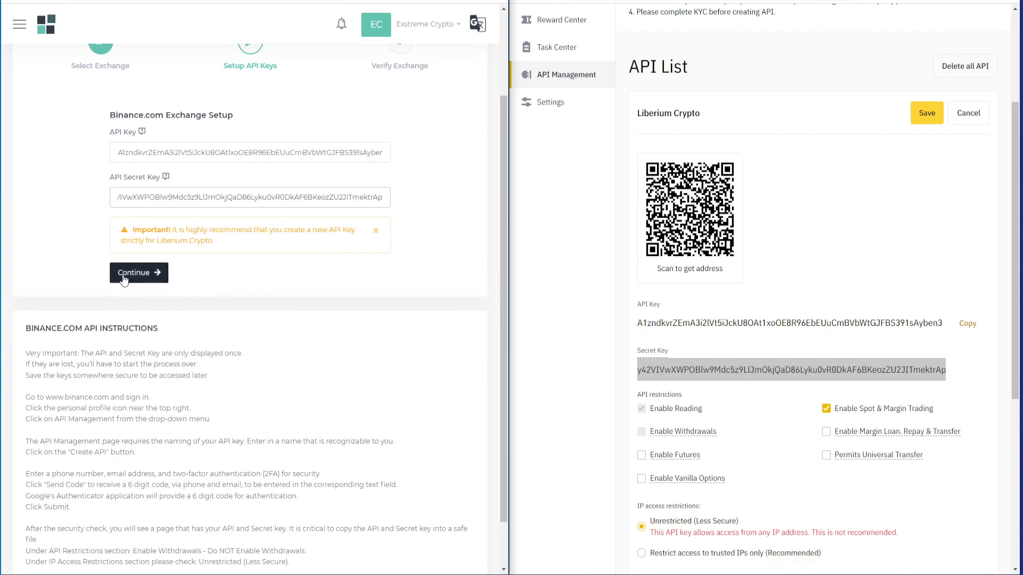
Save the key's restriction changes, accepting the trading-permission notice and entering the authenticator code
left_click(925, 114)
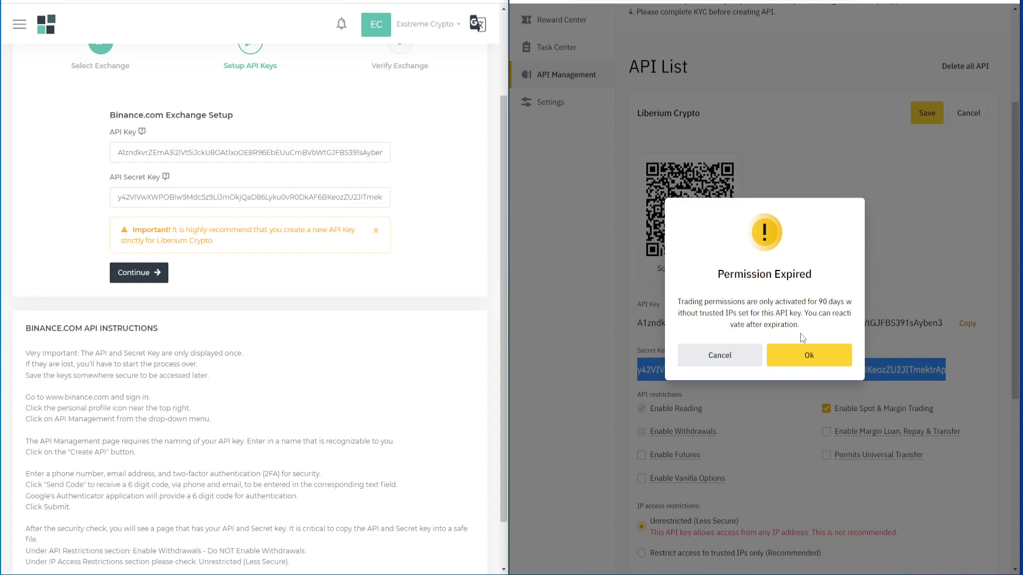
left_click(802, 361)
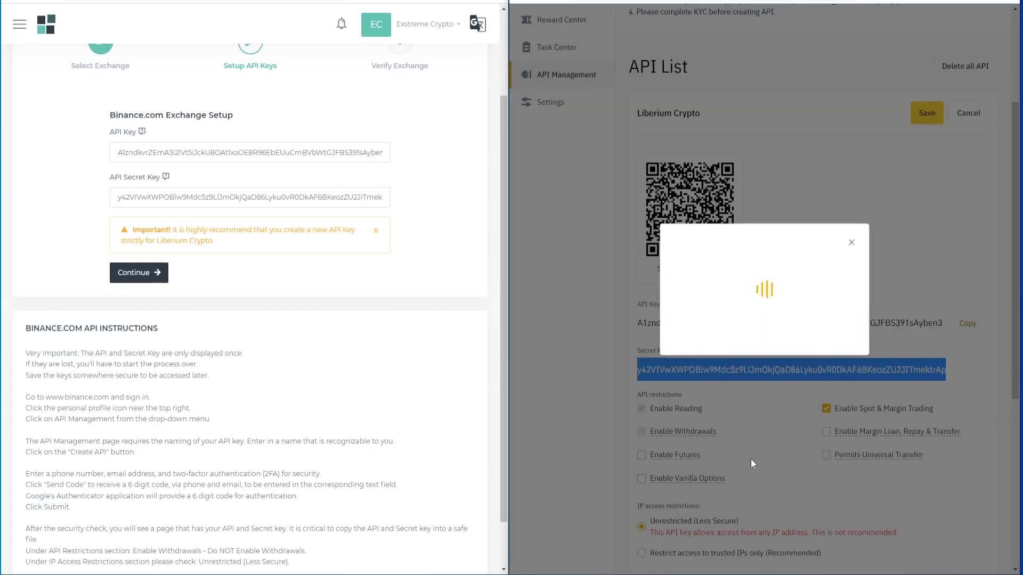
left_click(686, 271)
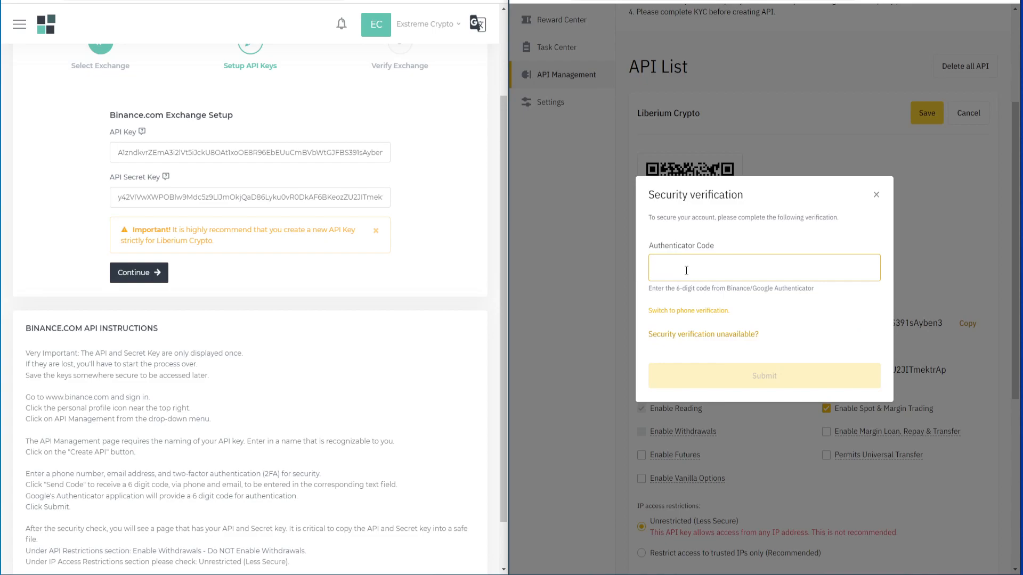
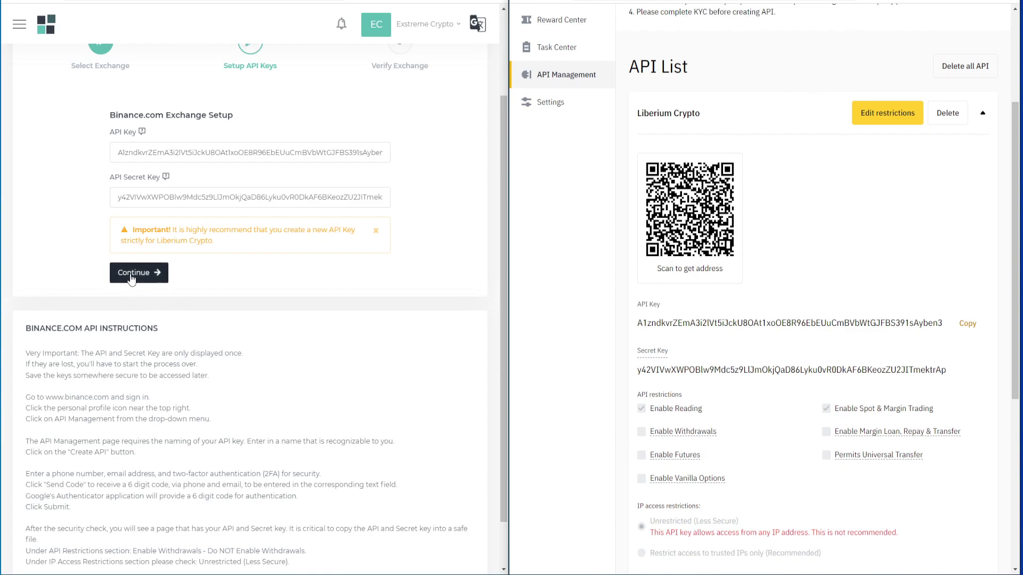
Continue the exchange setup to verify and connect the Binance.com exchange
scroll(790, 355, "down", 5)
scroll(820, 384, "up", 8)
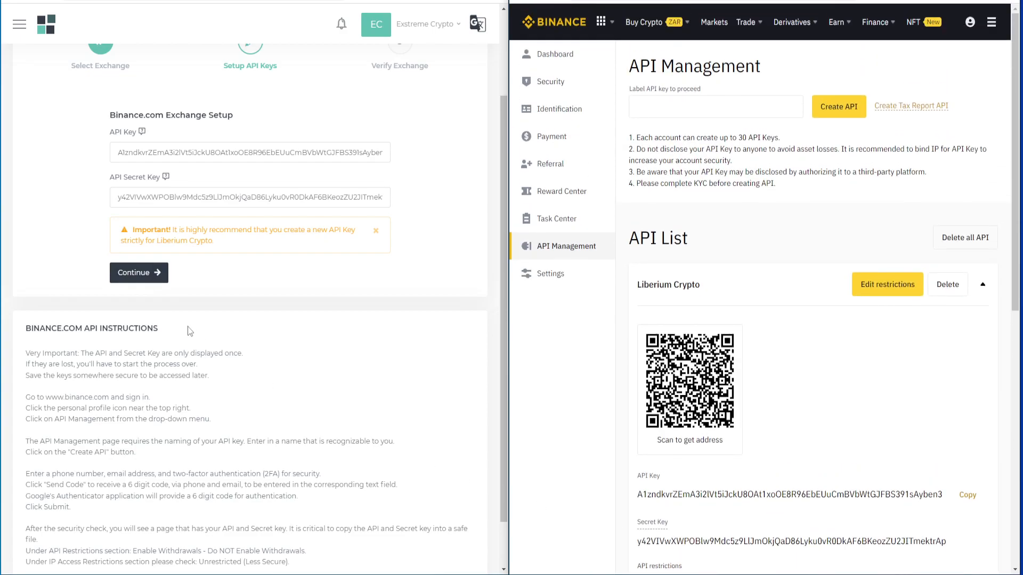
left_click(130, 277)
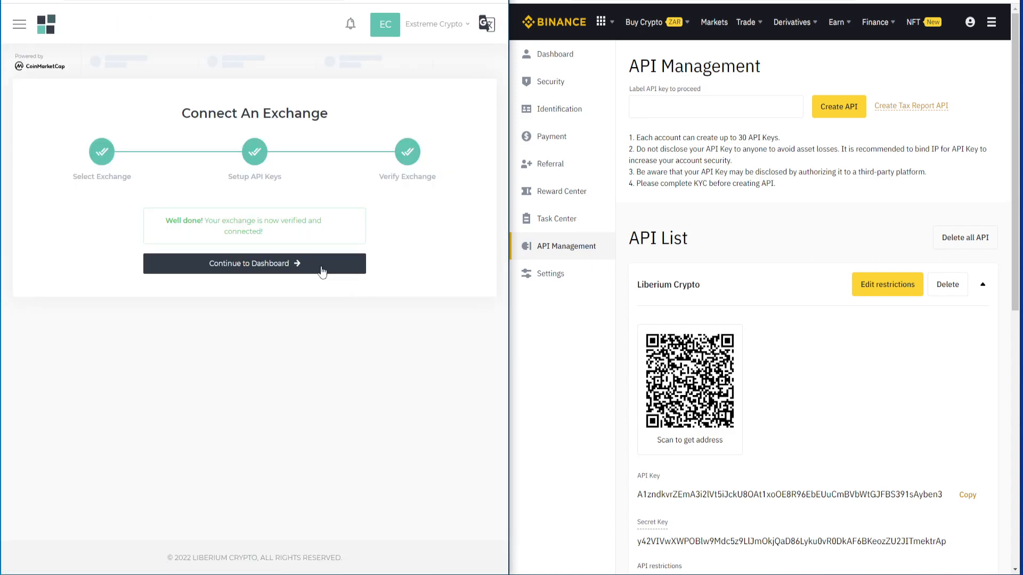
left_click_drag(162, 220, 286, 243)
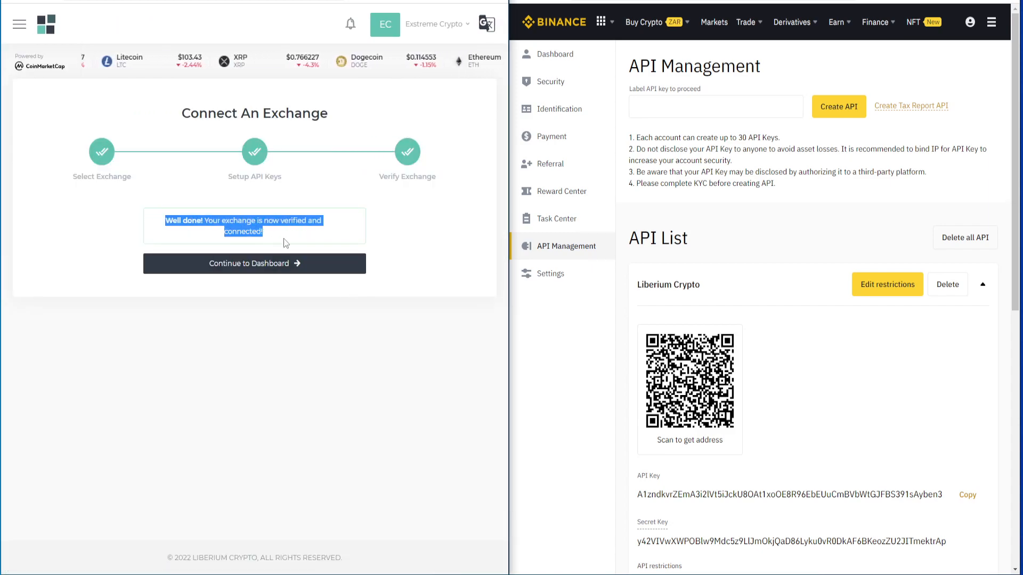